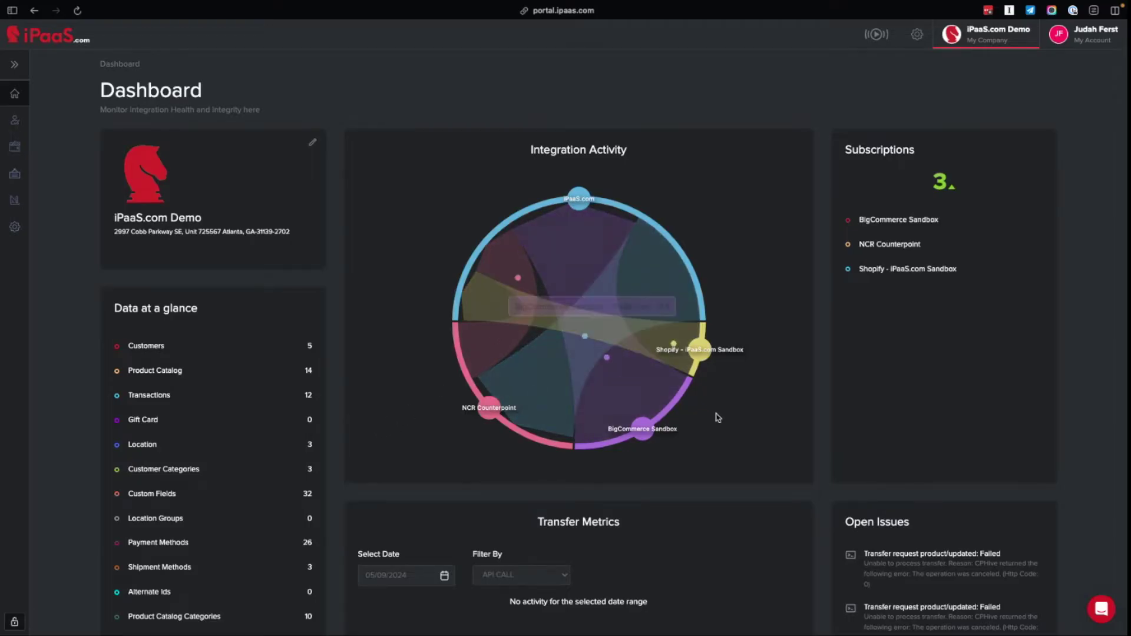
scroll(717, 416, "down", 2)
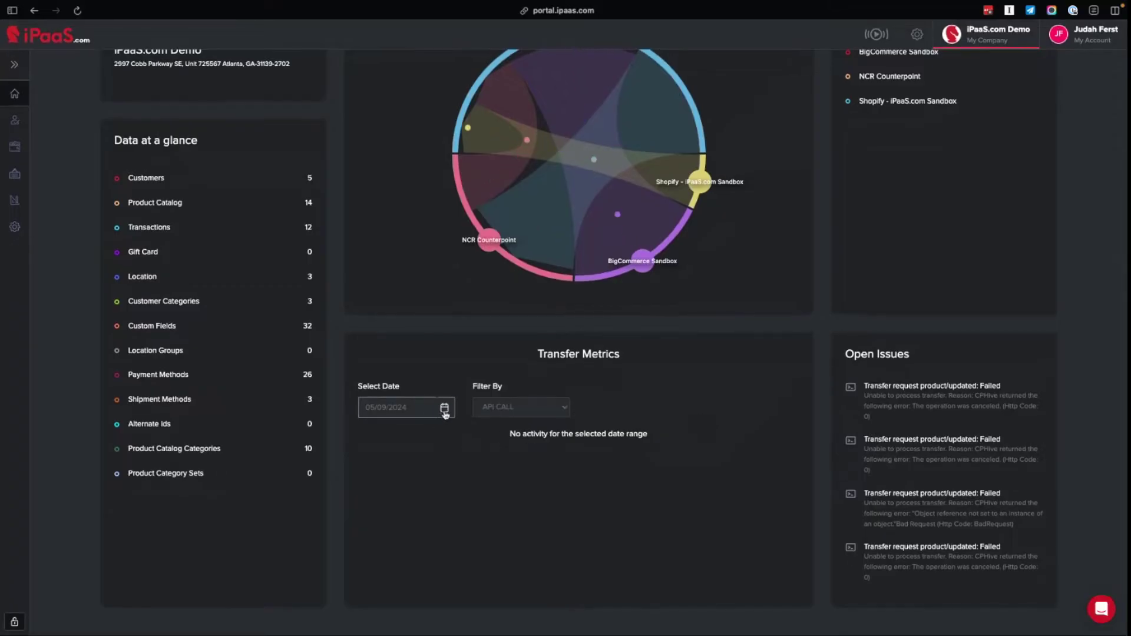
Set the Transfer Metrics date to April 1, 2024 to chart API calls for three subscriptions.
left_click(445, 412)
left_click(380, 144)
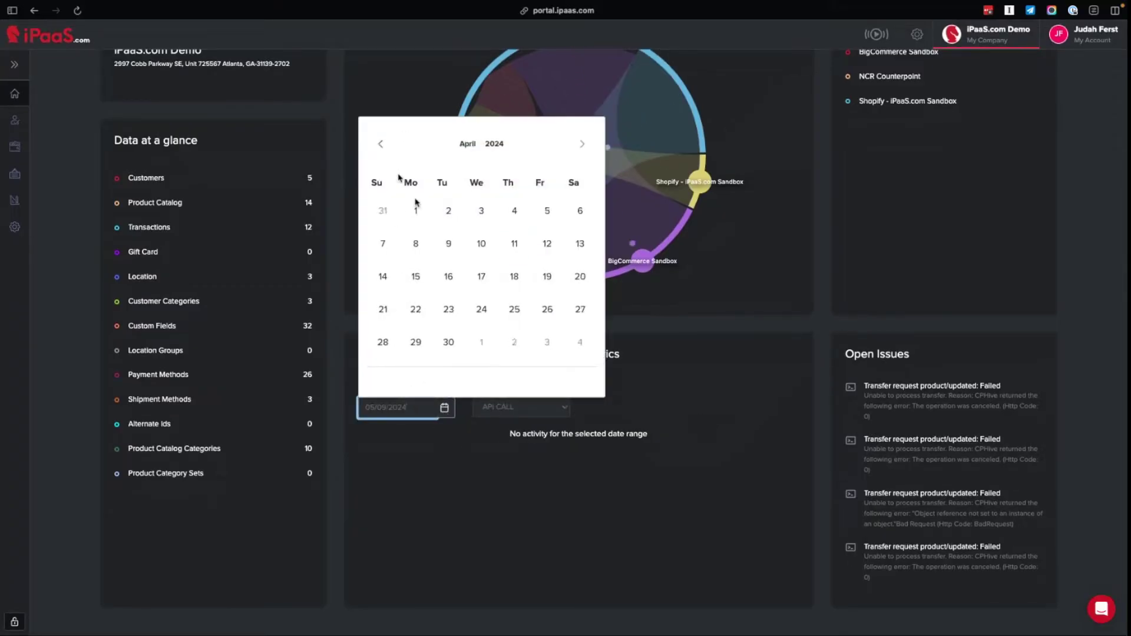
left_click(415, 211)
scroll(672, 407, "down", 2)
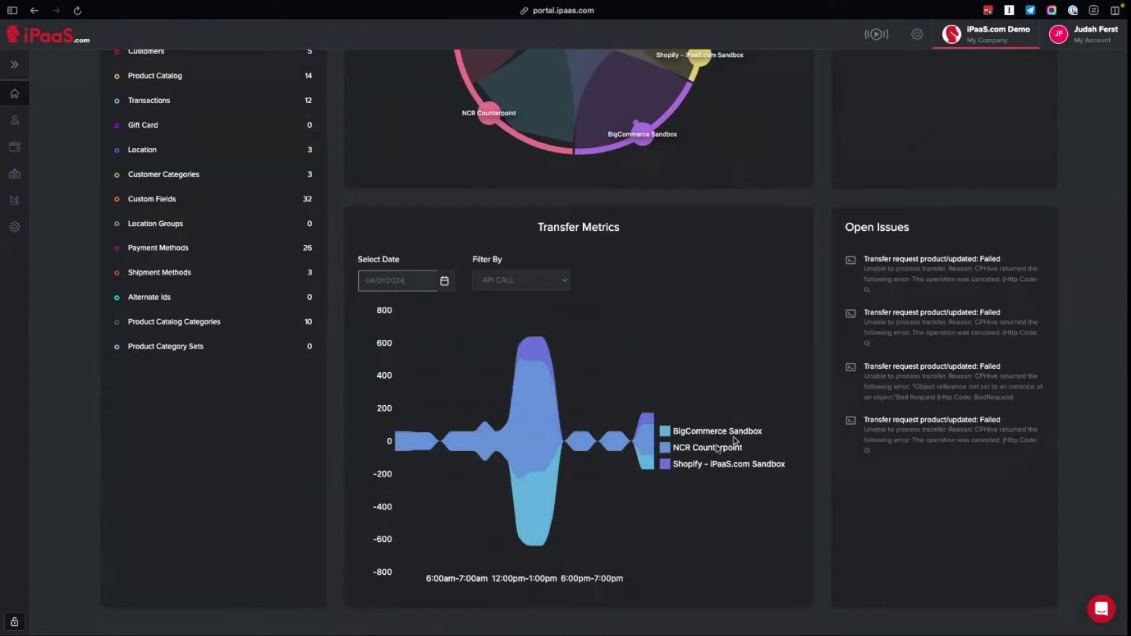
left_click(928, 234)
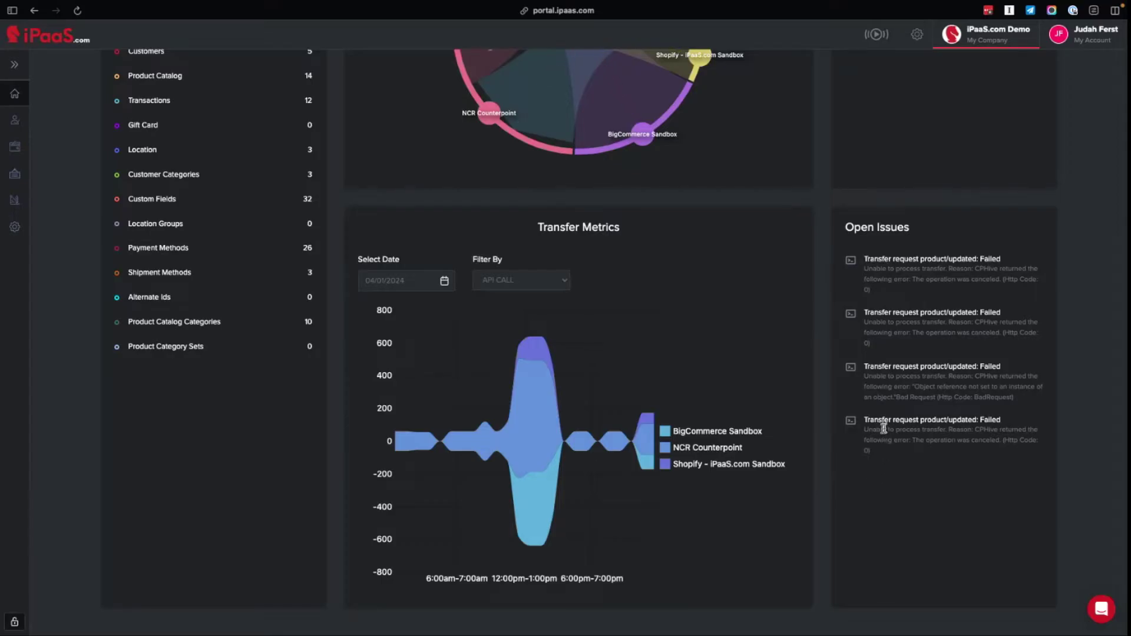
left_click(15, 66)
Edit the Company Admin role under User / Role Management and expand its Data Management permissions.
left_click(99, 148)
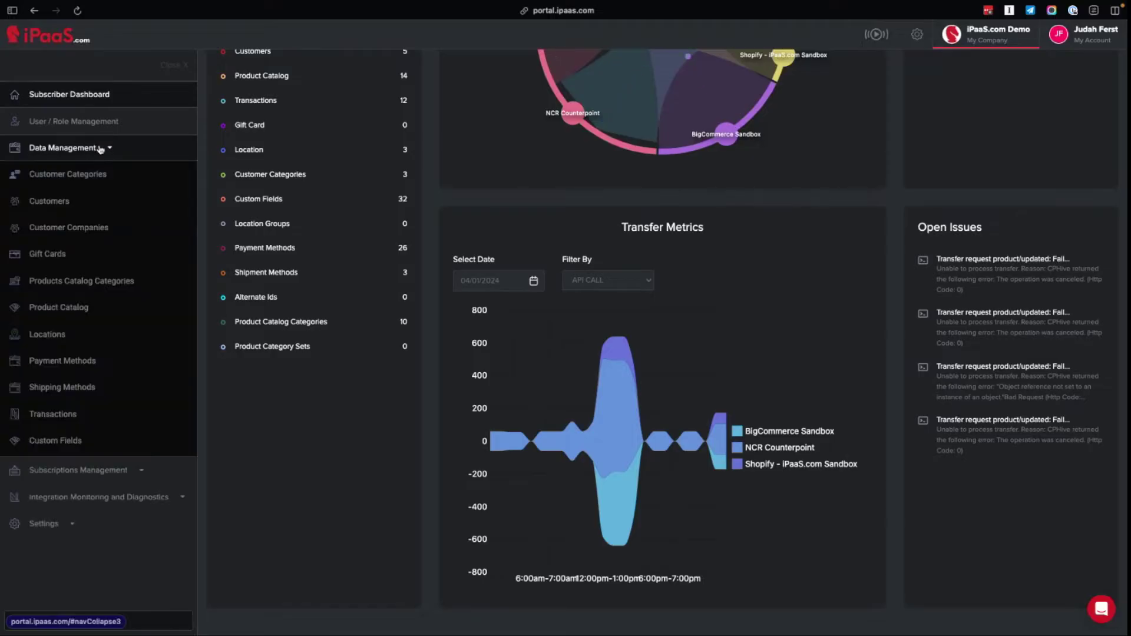
left_click(107, 123)
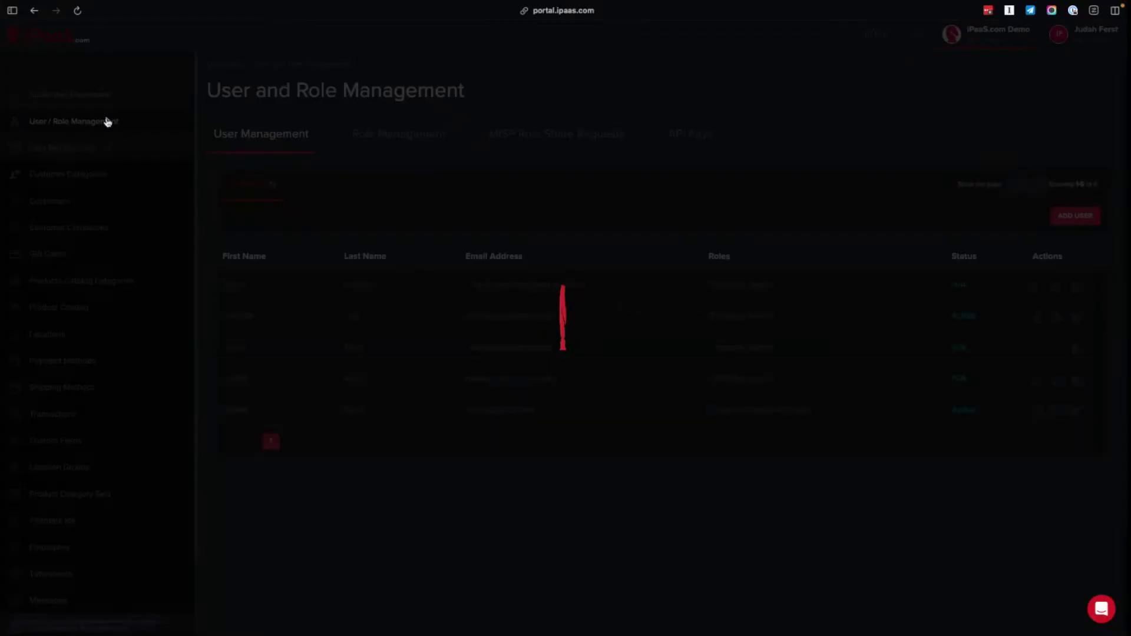
left_click(420, 142)
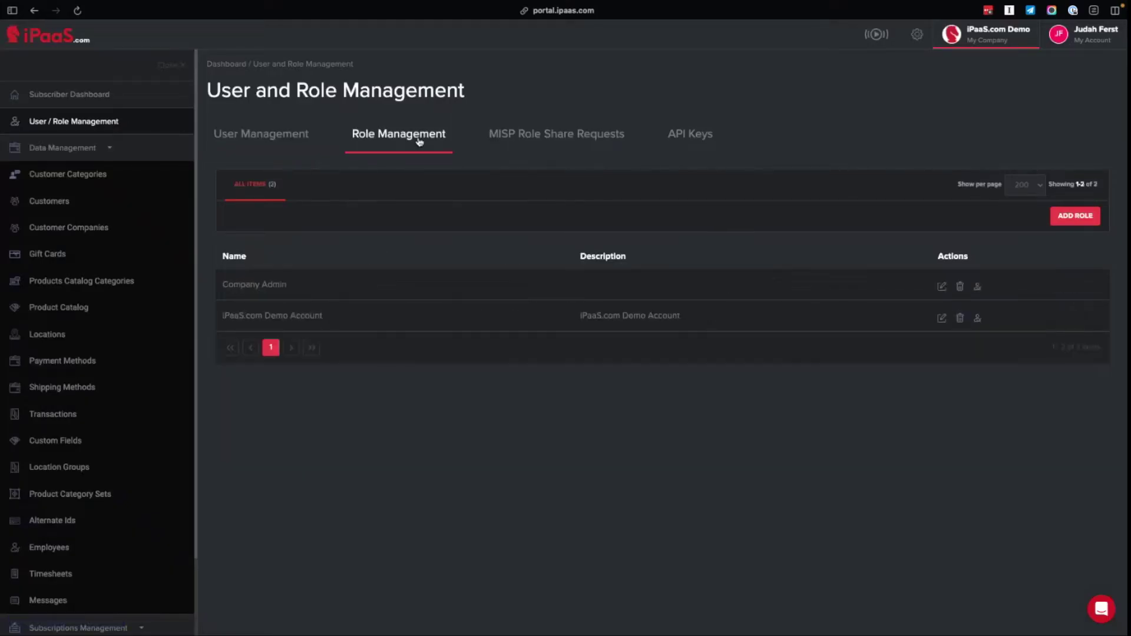
left_click(941, 285)
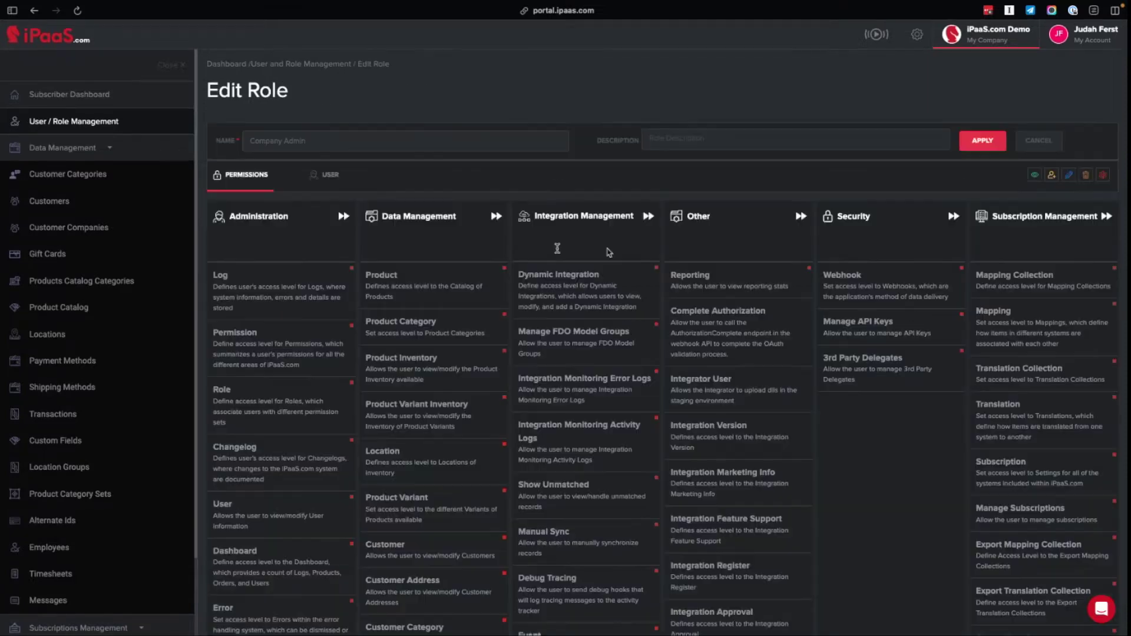
left_click(495, 217)
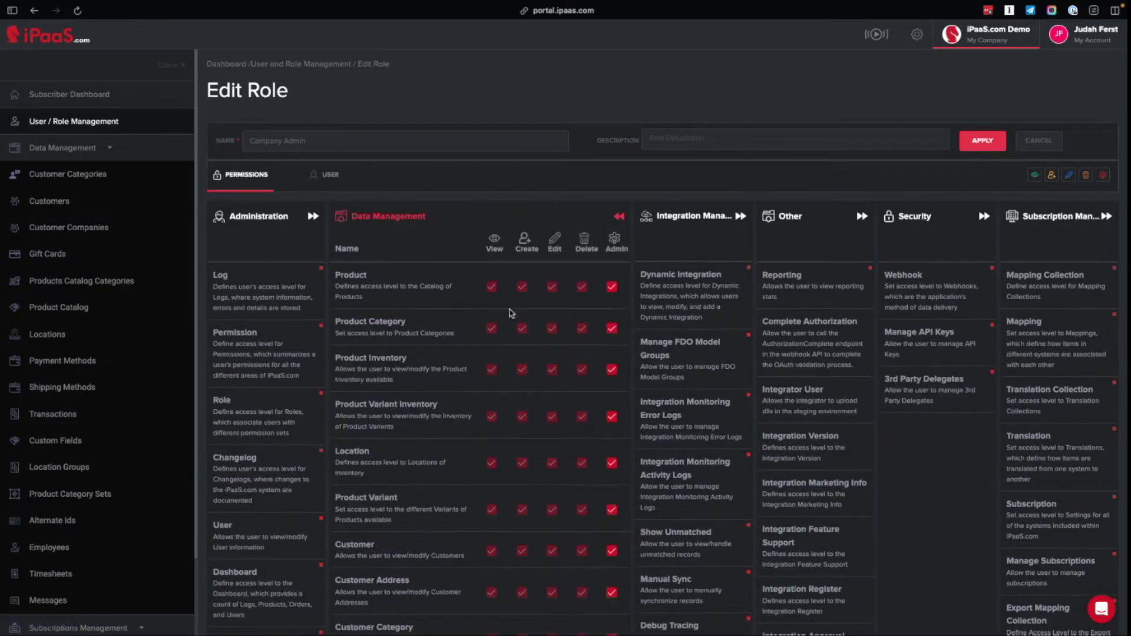
scroll(510, 313, "down", 5)
scroll(510, 312, "down", 3)
scroll(509, 312, "down", 3)
scroll(510, 312, "down", 1)
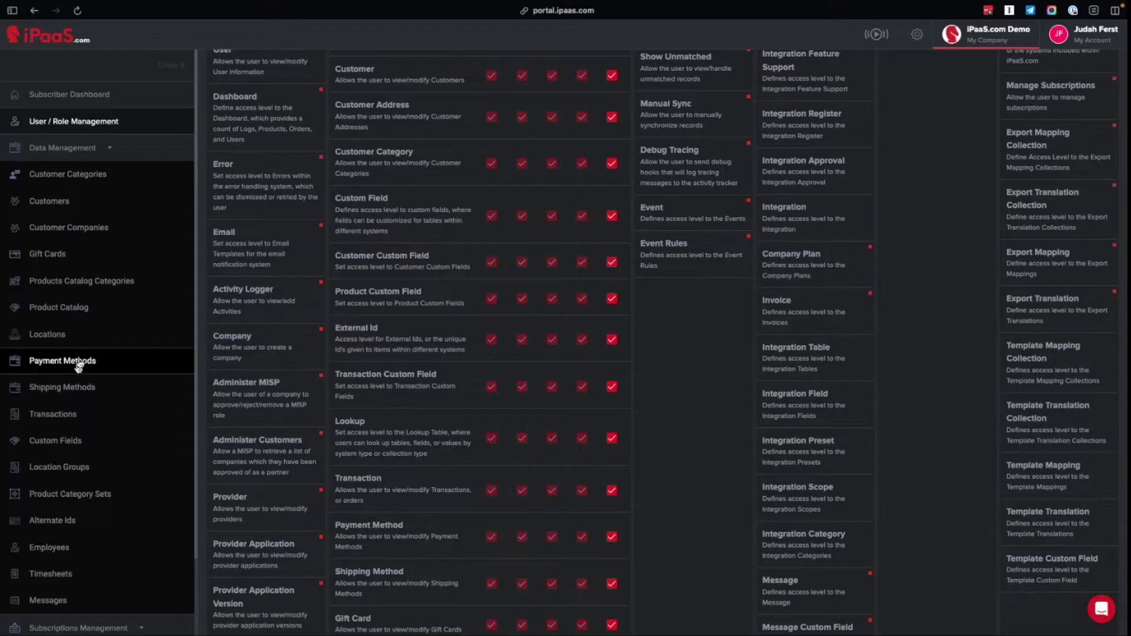
left_click(59, 308)
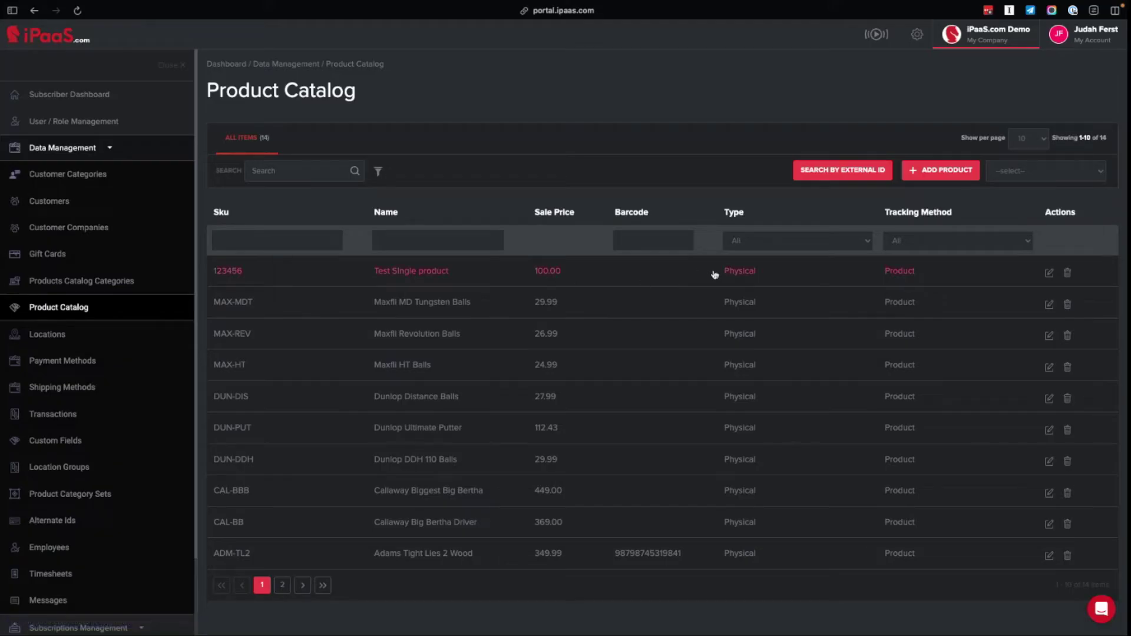
Edit Test Single product and review its External IDs, Custom Fields, Related Products and Inventory.
left_click(1051, 273)
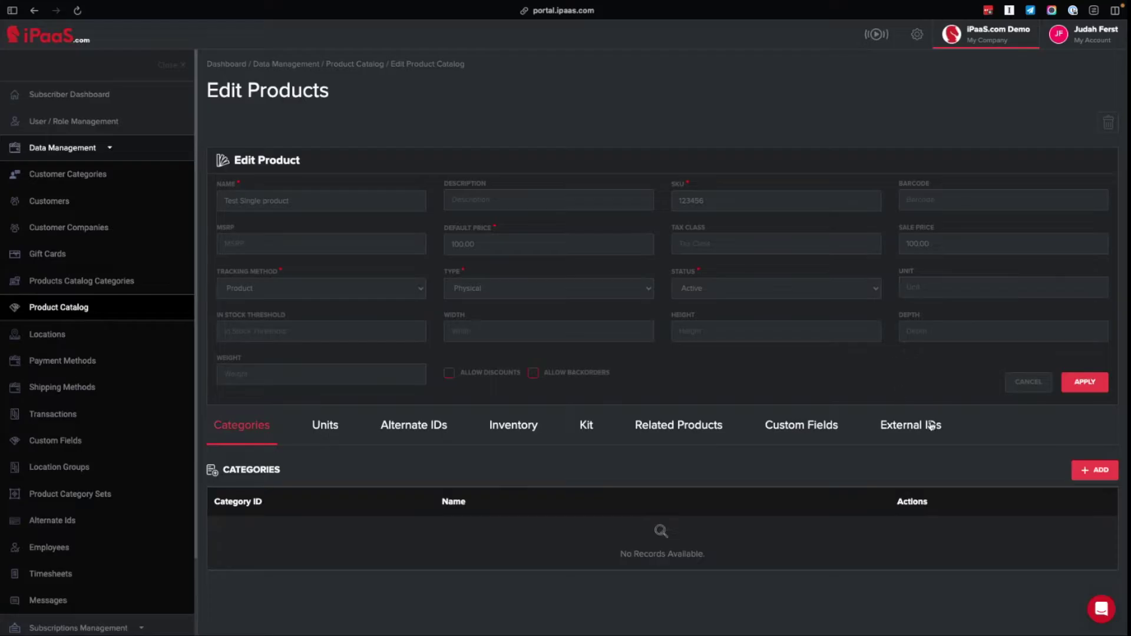
left_click(932, 427)
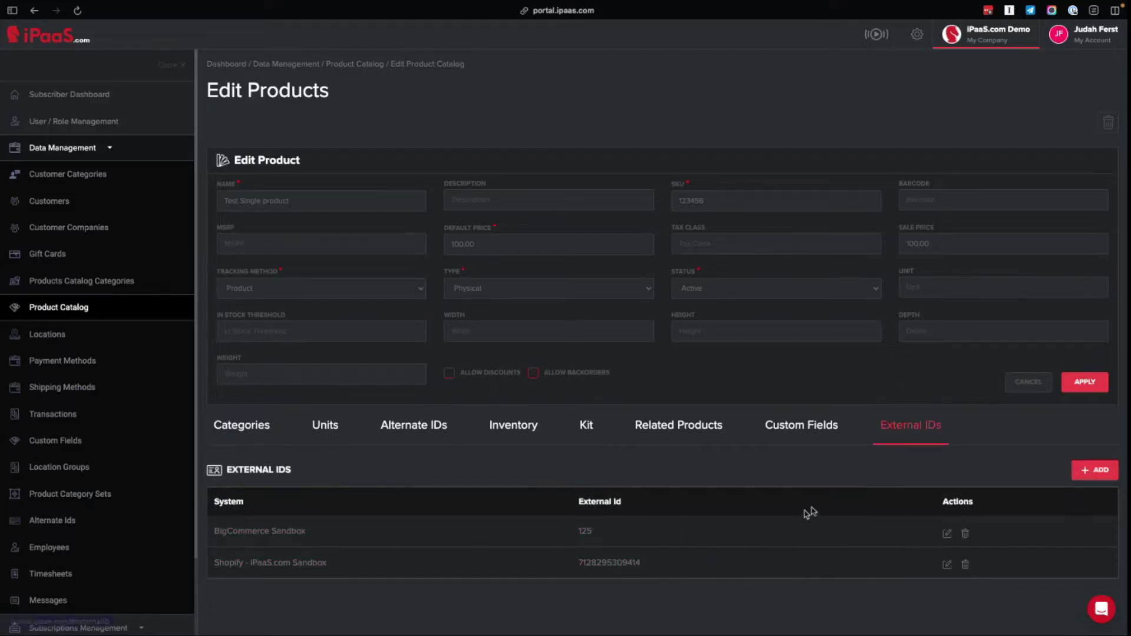
left_click(801, 425)
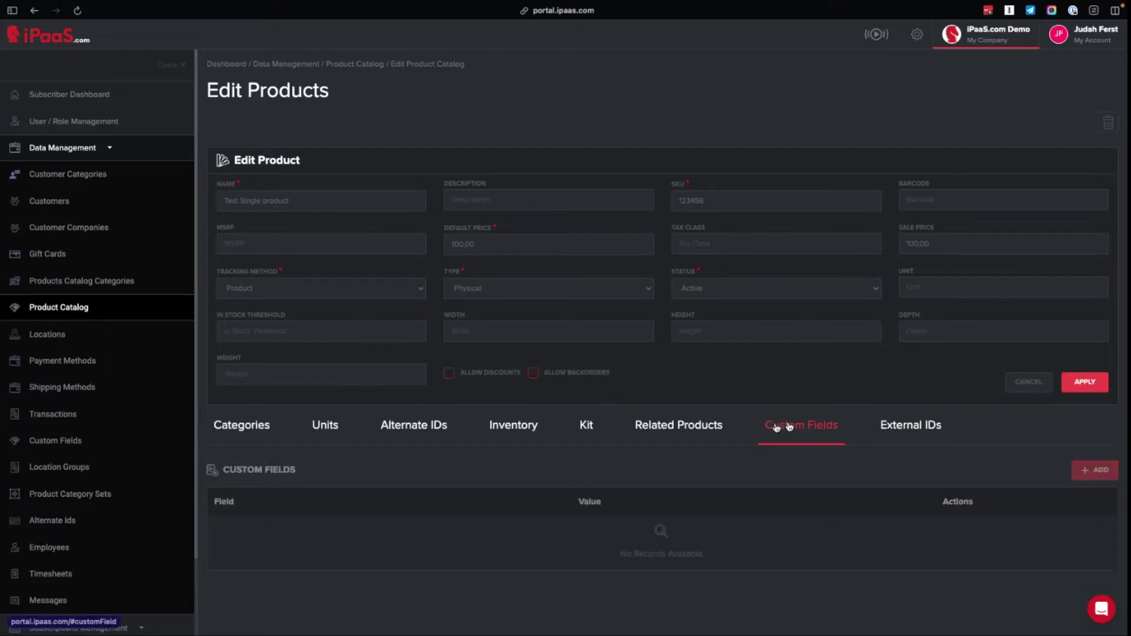
left_click(679, 425)
left_click(515, 427)
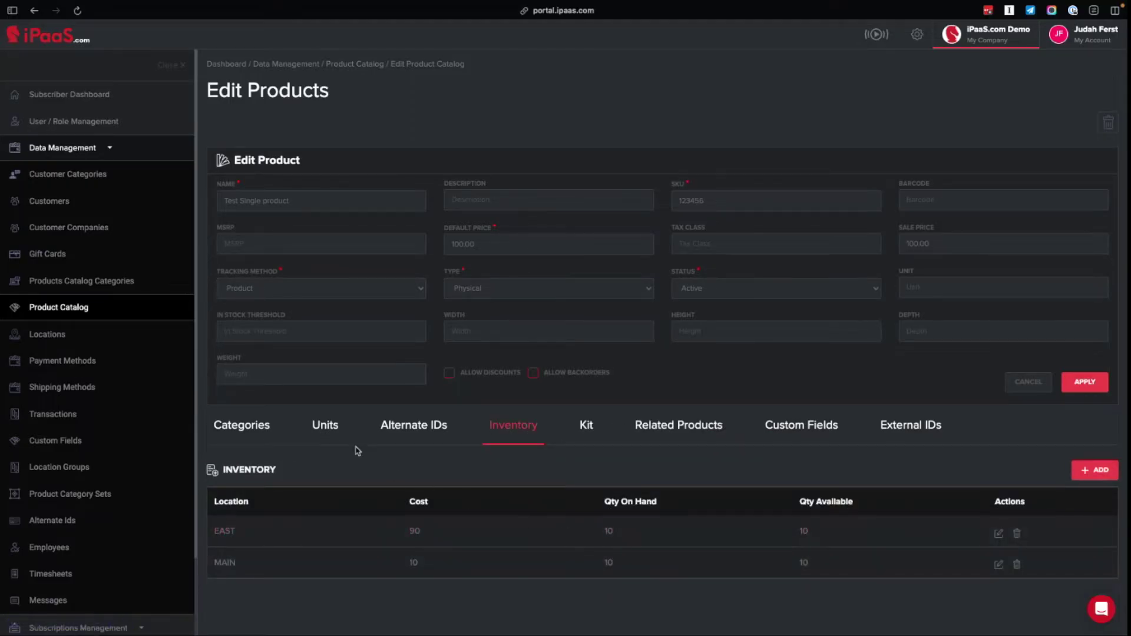
scroll(36, 336, "down", 3)
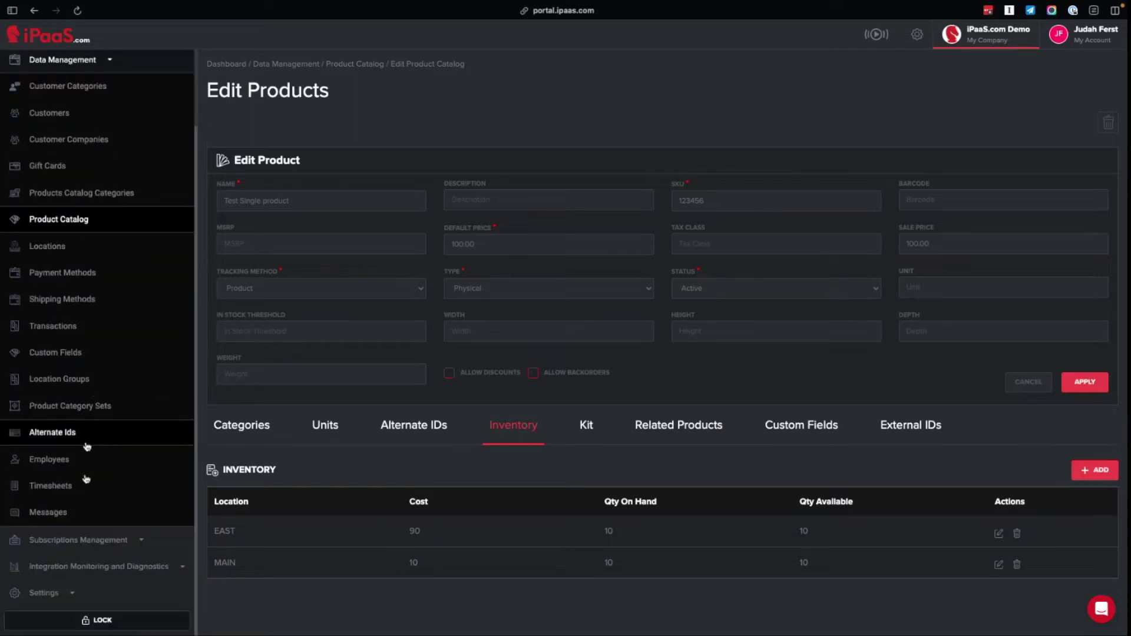
left_click(92, 537)
Open the Marketplace to browse applications such as Akeneo, Clover, Salesforce and Shopify.
left_click(98, 205)
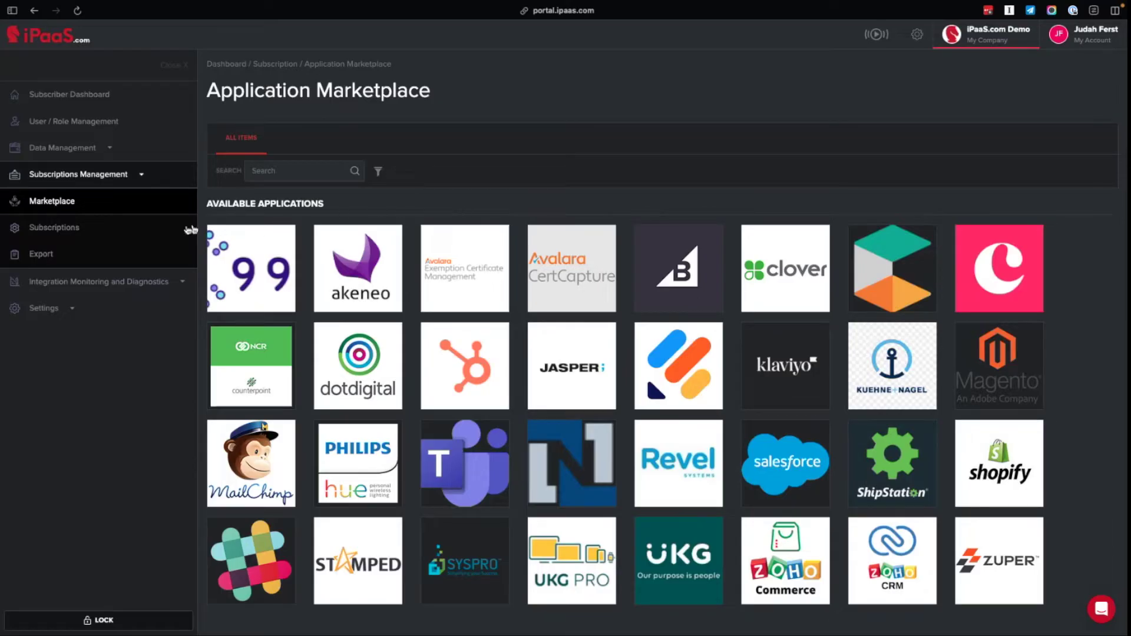
left_click(154, 229)
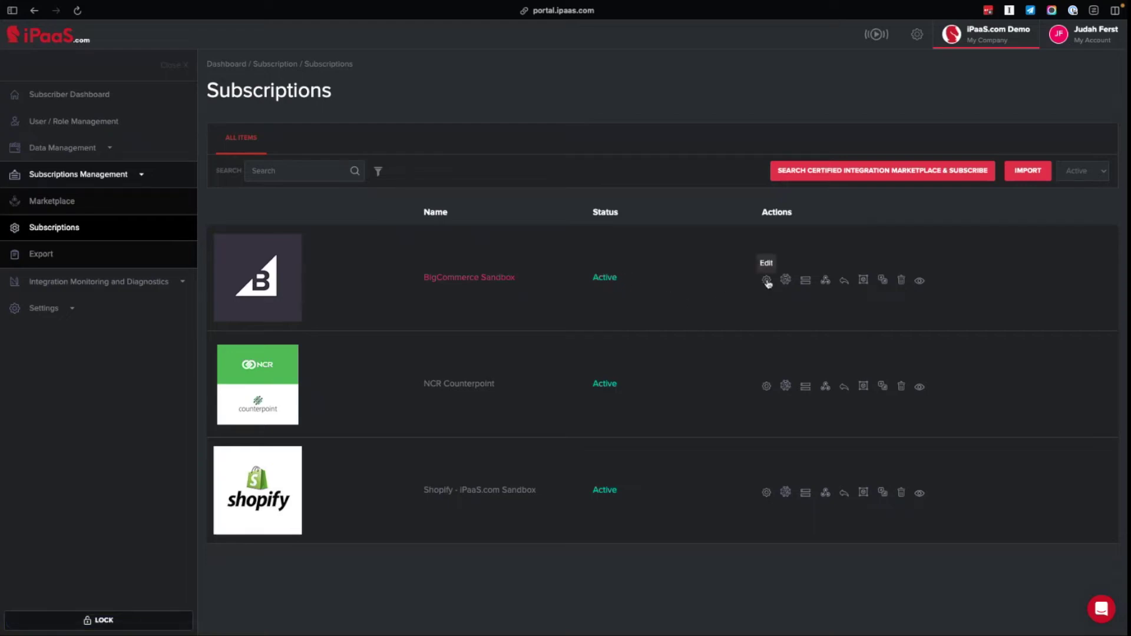
Review BigCommerce Sandbox's webhooks and its BC Customer Address Add To IPaaS mapping.
left_click(768, 281)
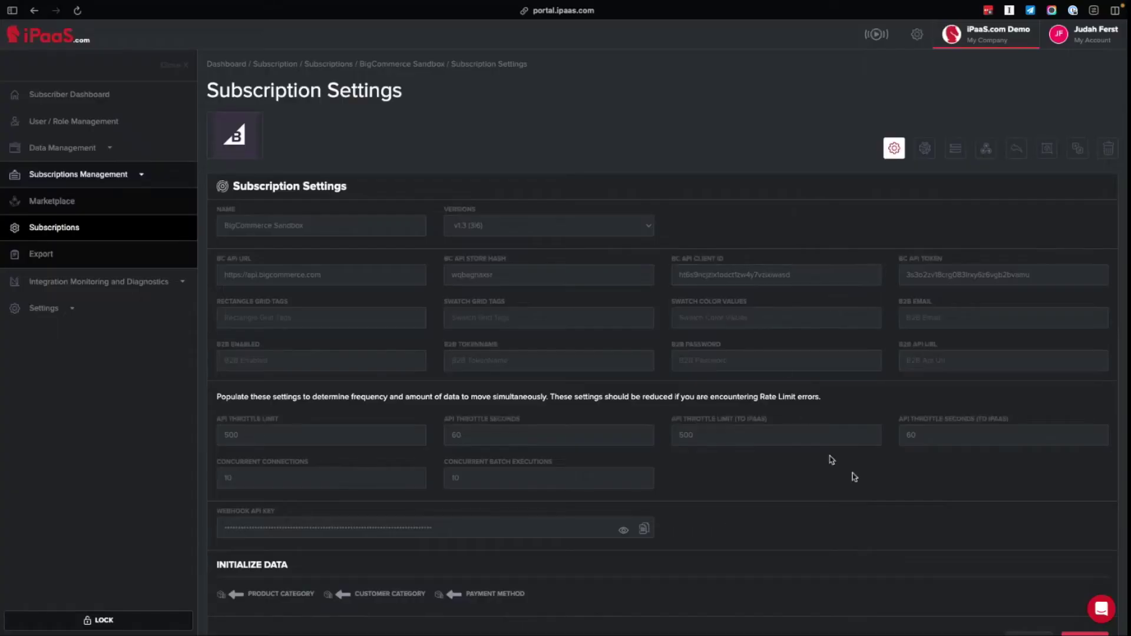
scroll(854, 477, "down", 1)
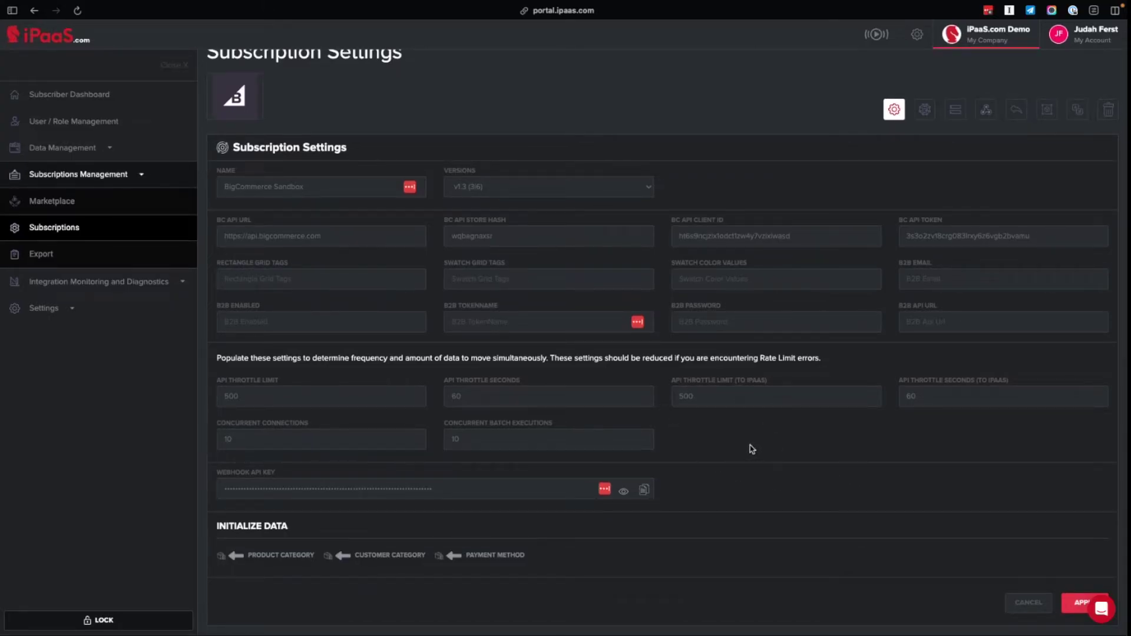
scroll(751, 449, "up", 1)
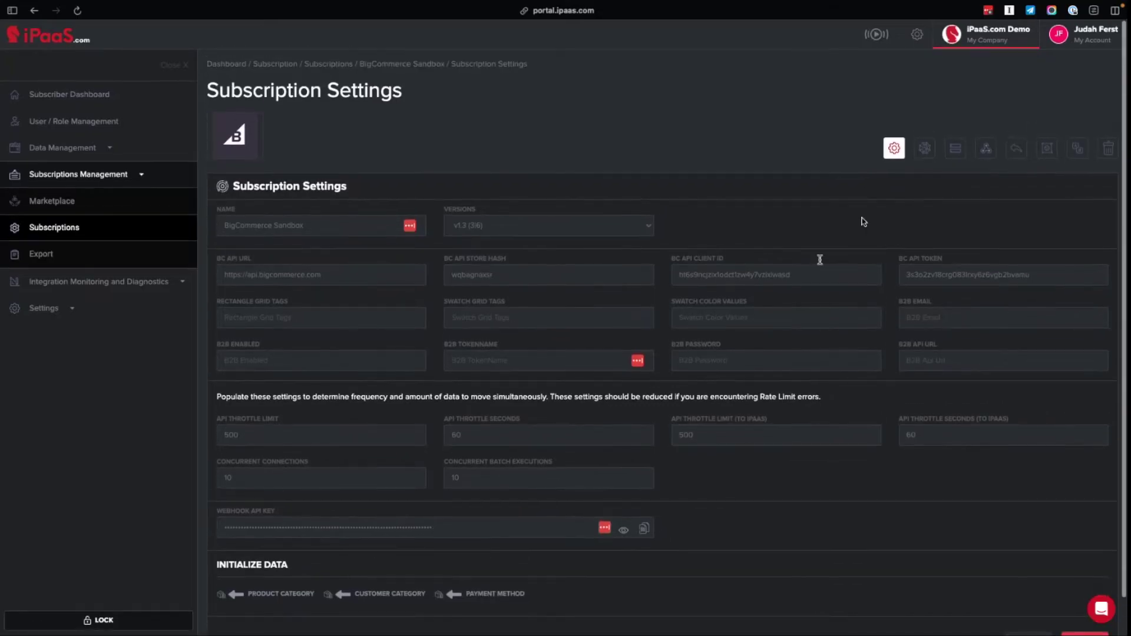
left_click(1015, 151)
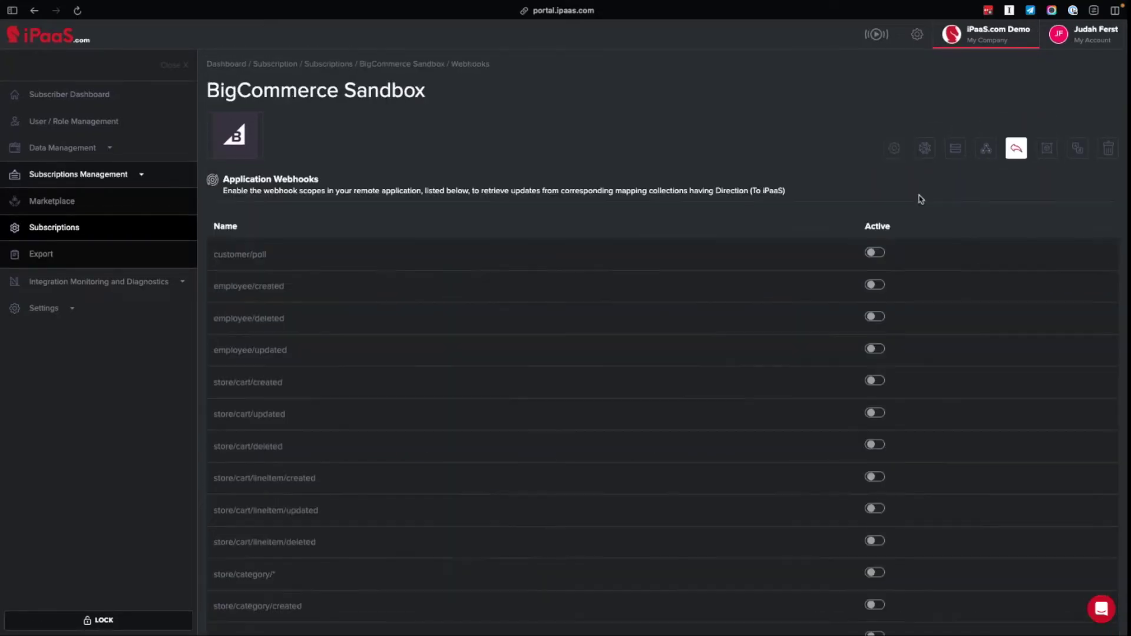
scroll(920, 201, "down", 5)
scroll(921, 201, "down", 3)
scroll(920, 201, "down", 2)
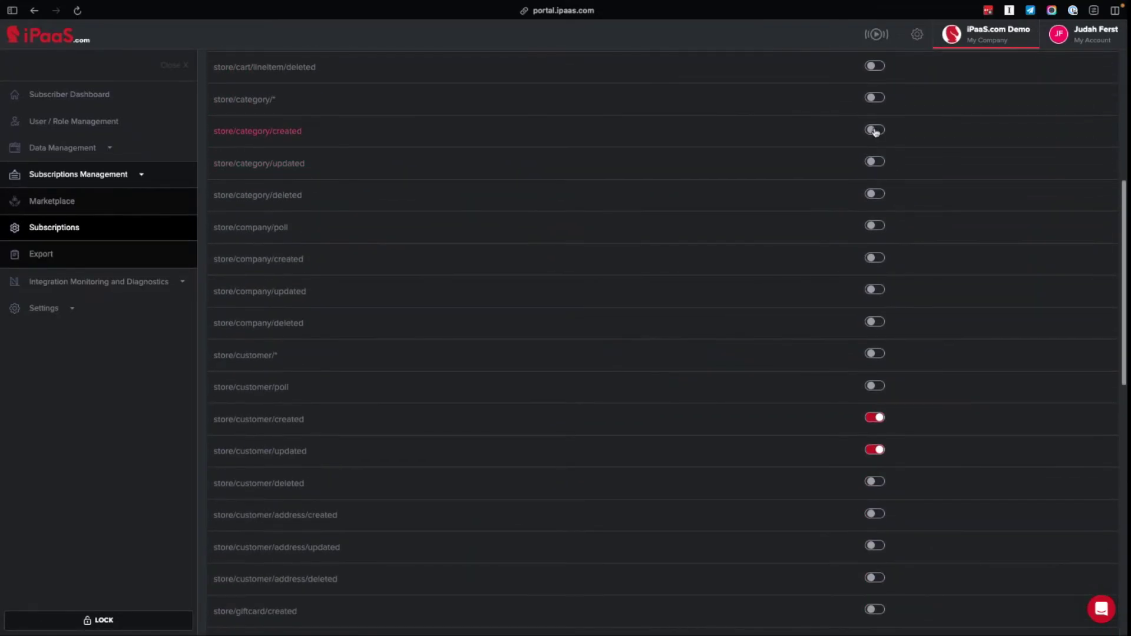
scroll(882, 143, "up", 3)
scroll(883, 142, "up", 5)
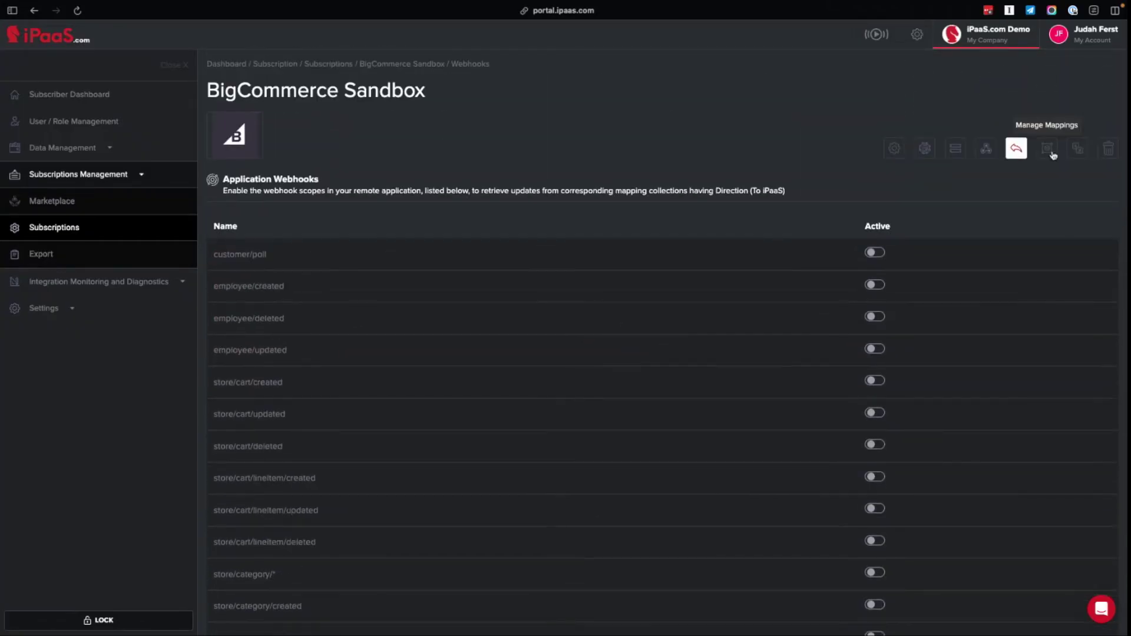
left_click(1047, 148)
left_click(257, 320)
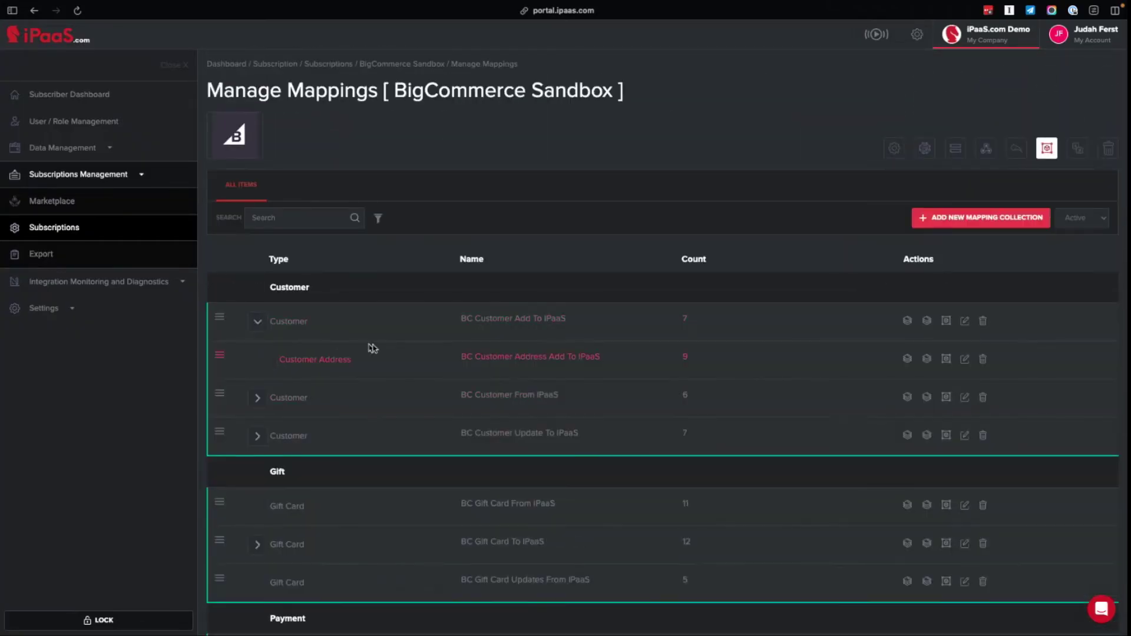
scroll(371, 345, "down", 3)
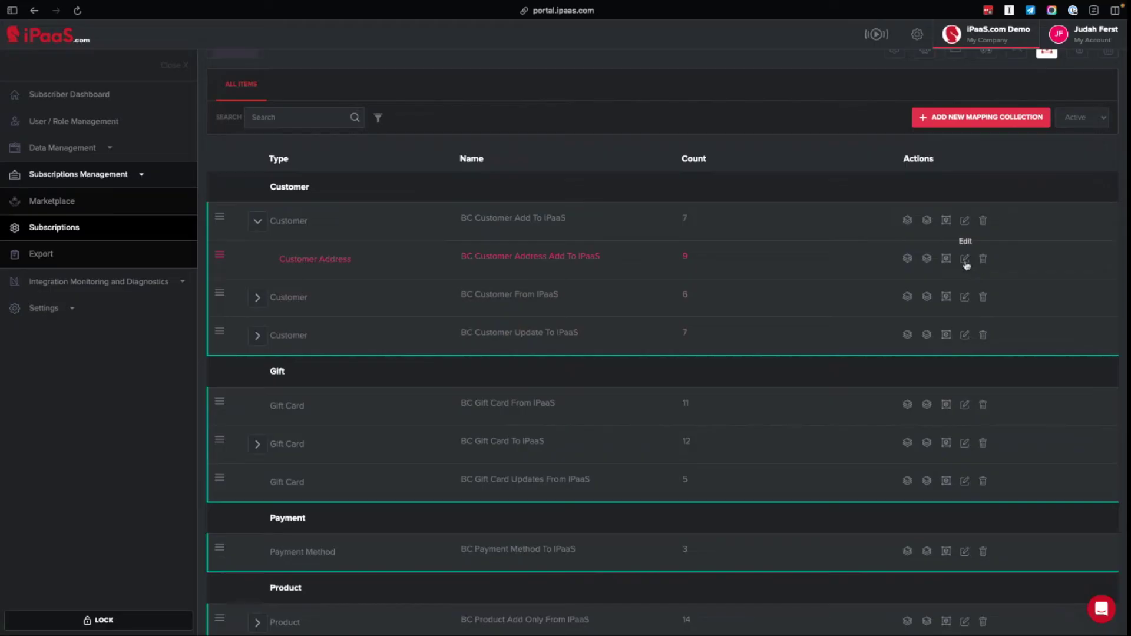
left_click(965, 259)
scroll(884, 270, "down", 5)
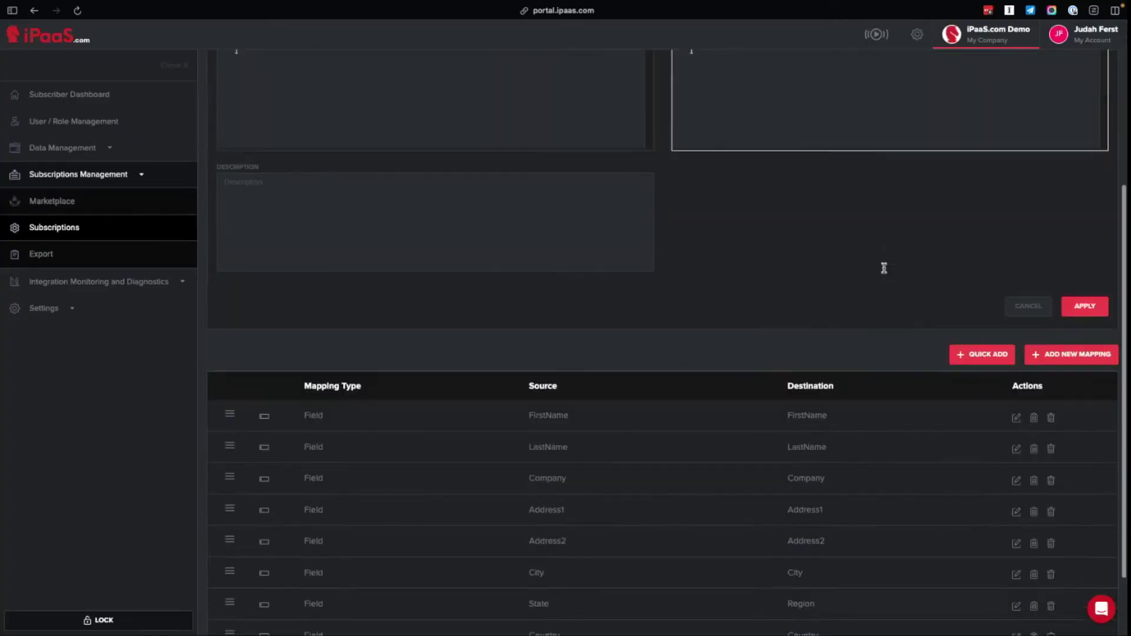
scroll(884, 270, "down", 1)
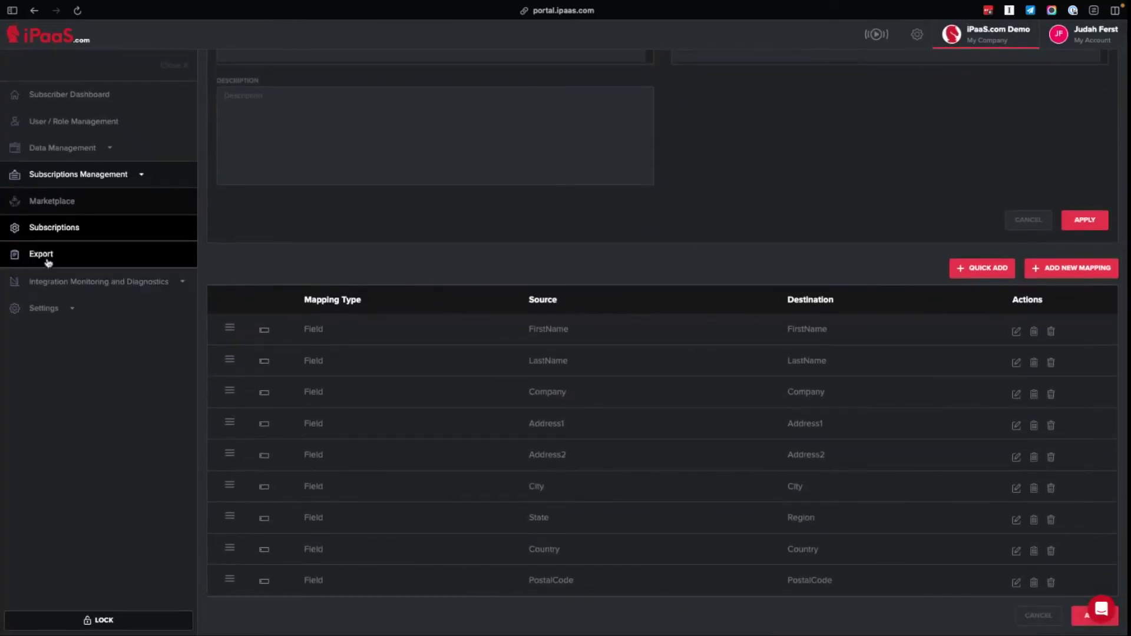
Open the Sample Export mapping for editing, keeping CSV as the export type.
left_click(42, 254)
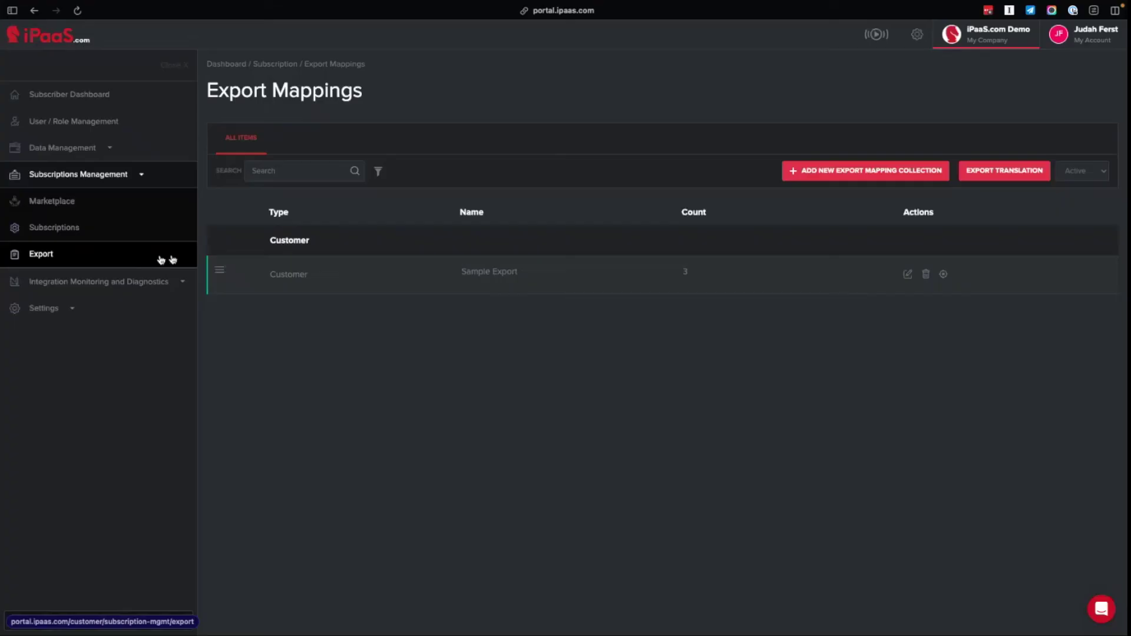
left_click(910, 274)
left_click(758, 201)
left_click(763, 204)
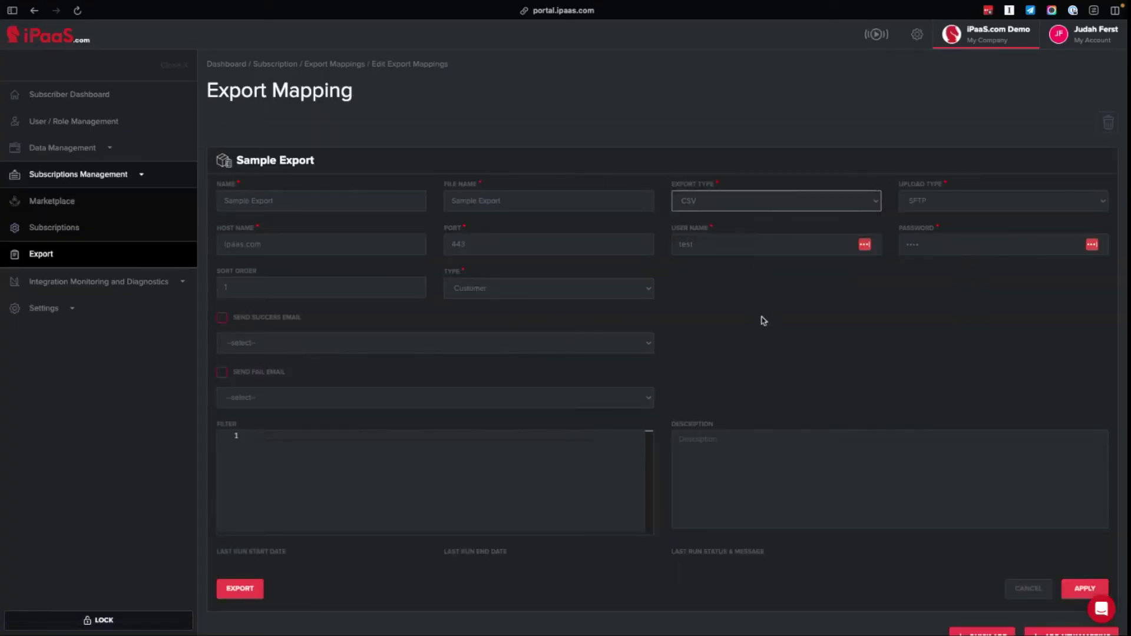
left_click(99, 281)
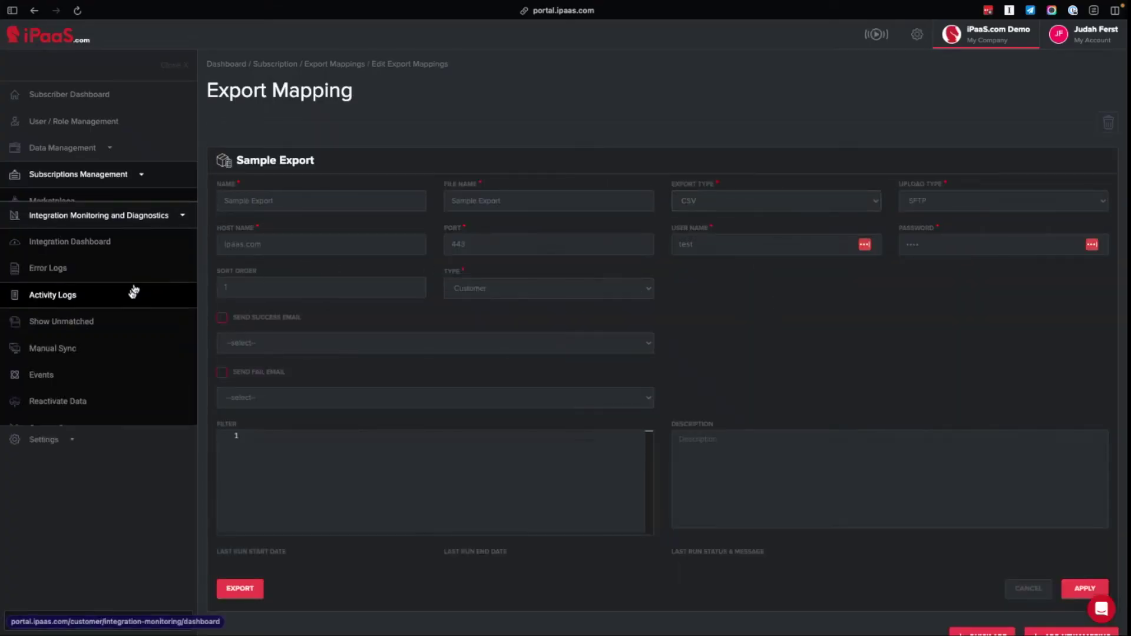
Open Error Logs under Integration Monitoring and Diagnostics to review the 14 failed transfers.
left_click(122, 256)
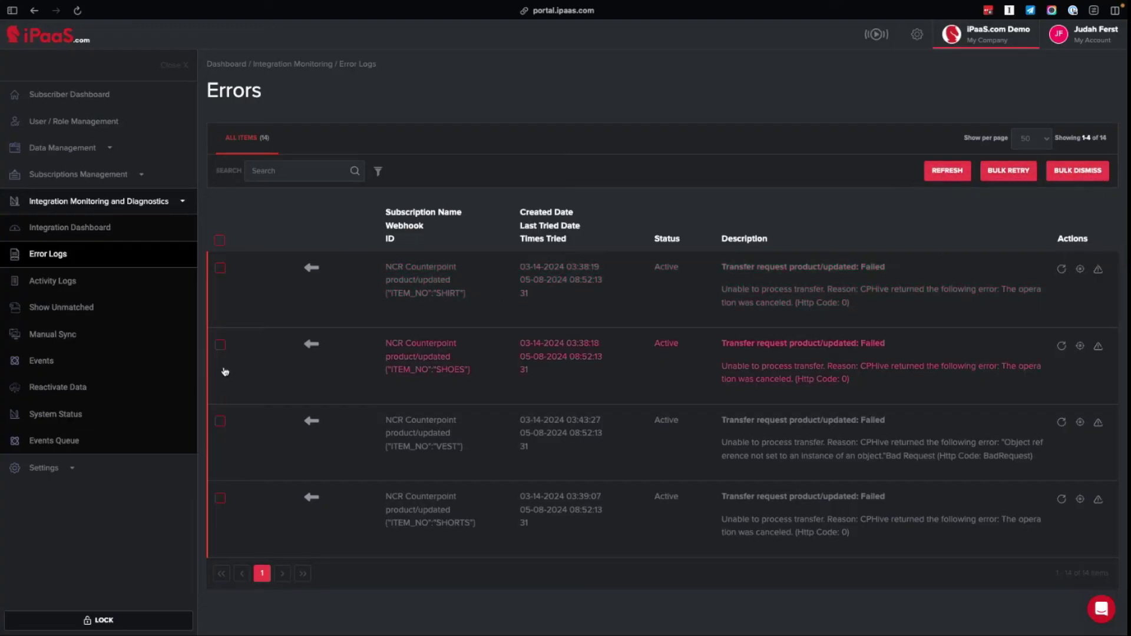
left_click(122, 422)
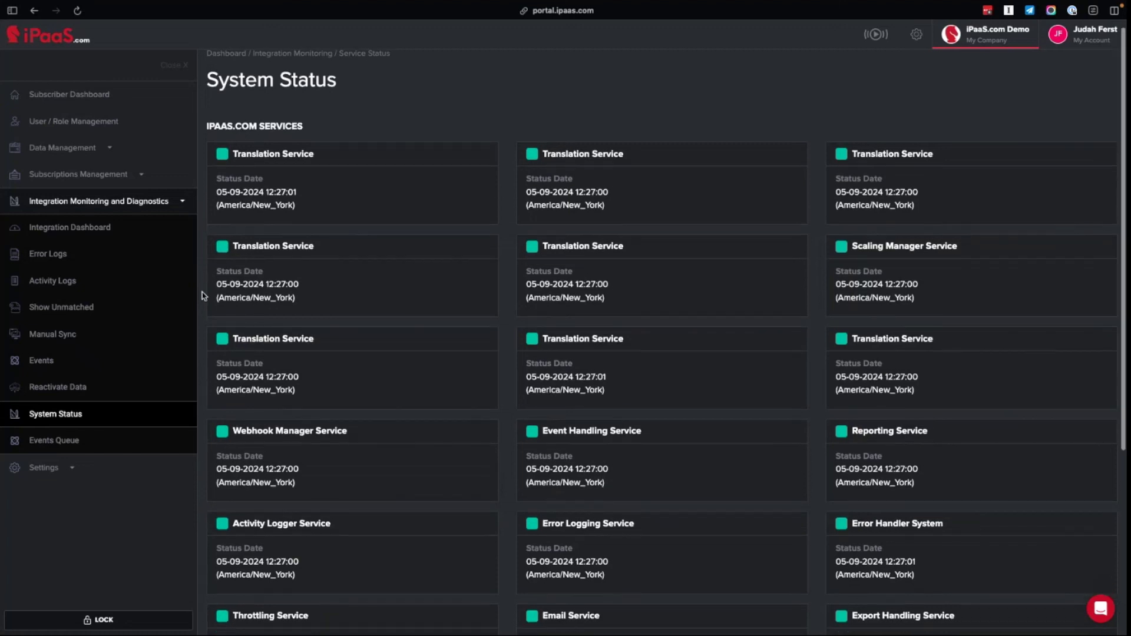
scroll(202, 296, "down", 2)
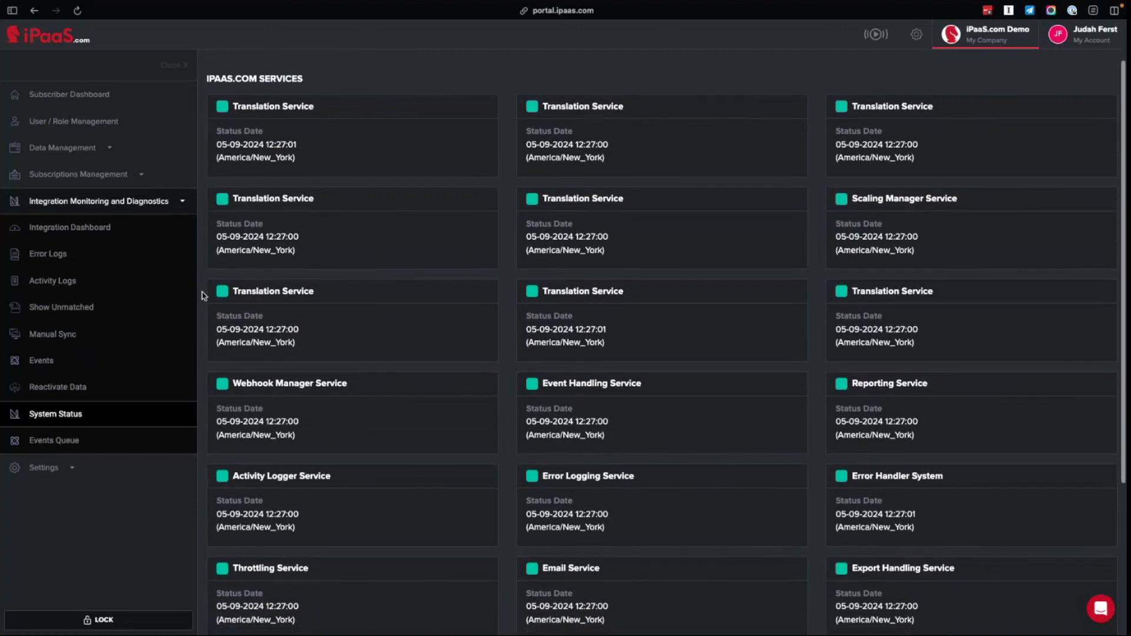
scroll(203, 297, "down", 3)
scroll(202, 297, "down", 2)
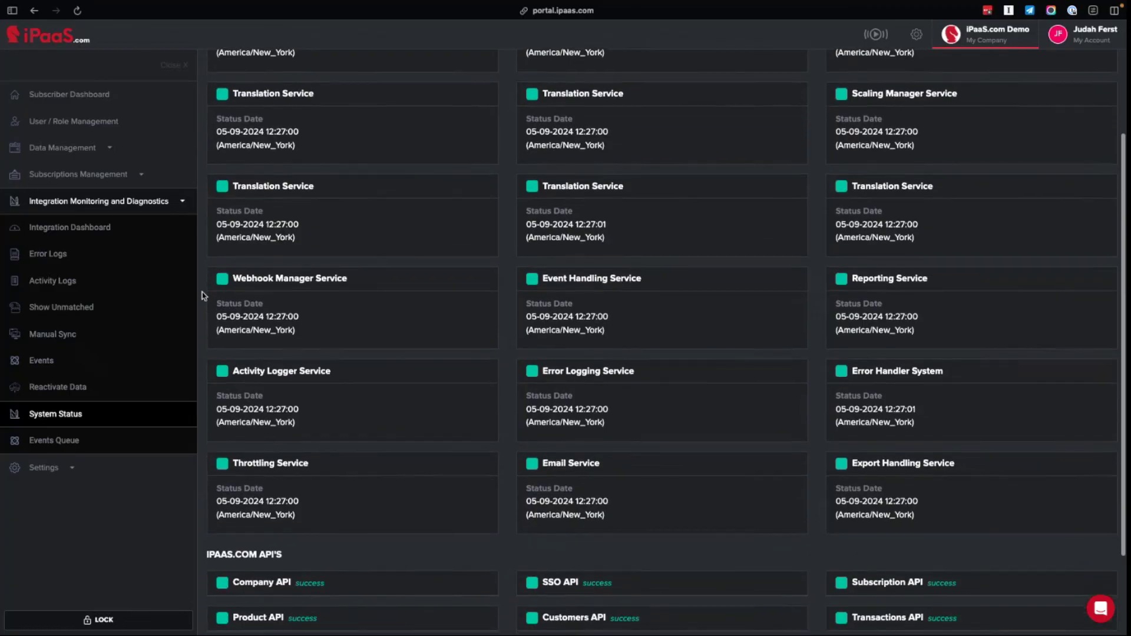
scroll(202, 297, "down", 1)
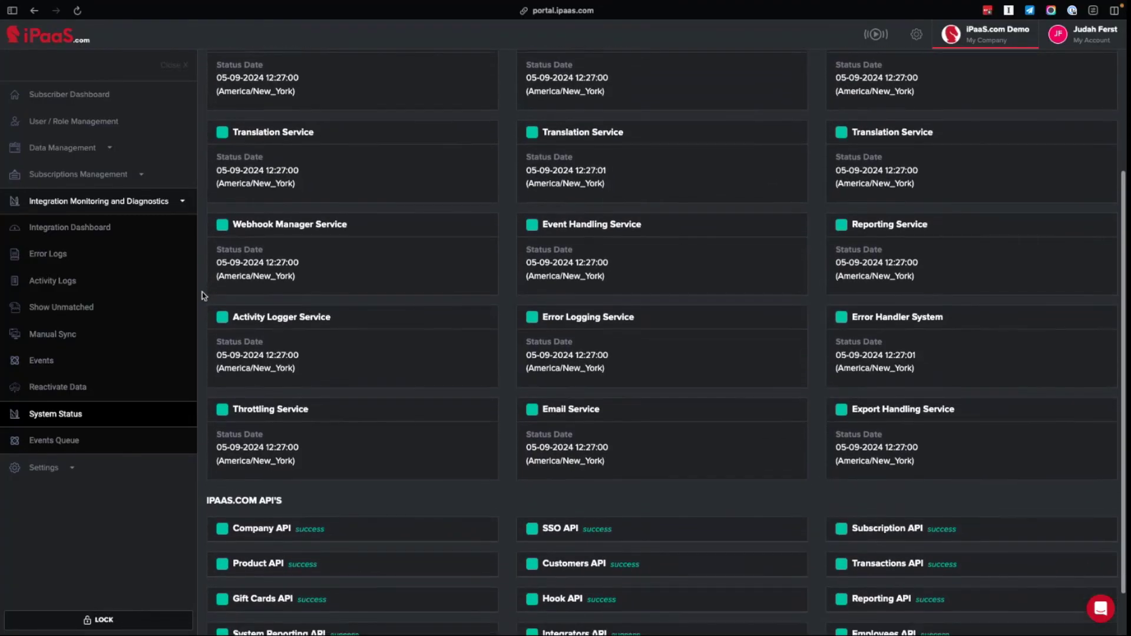
scroll(202, 292, "down", 2)
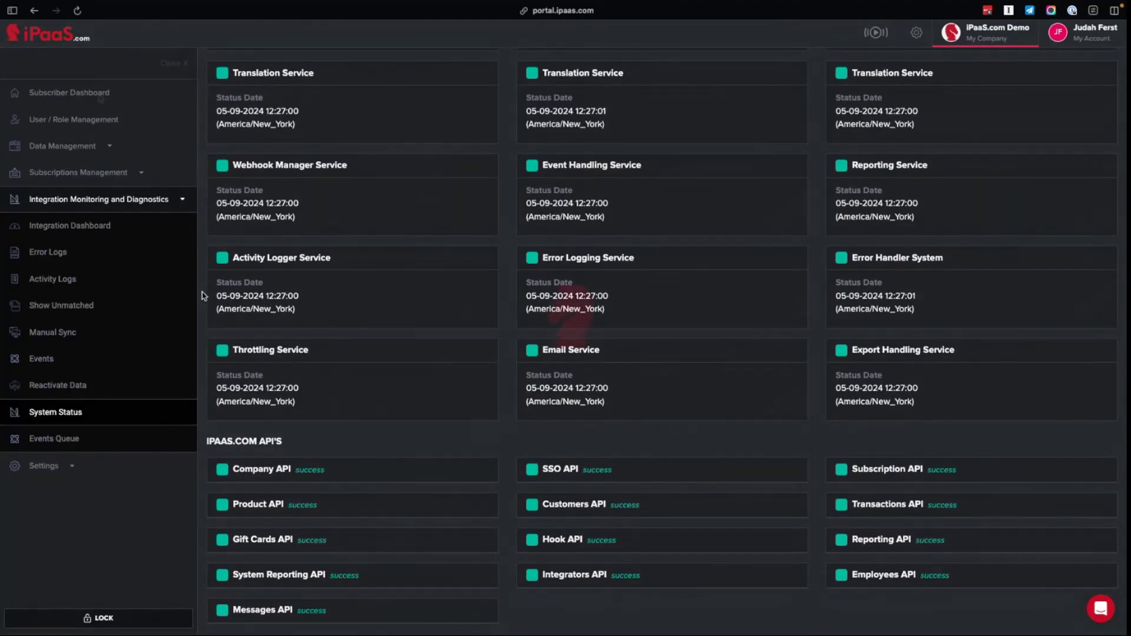